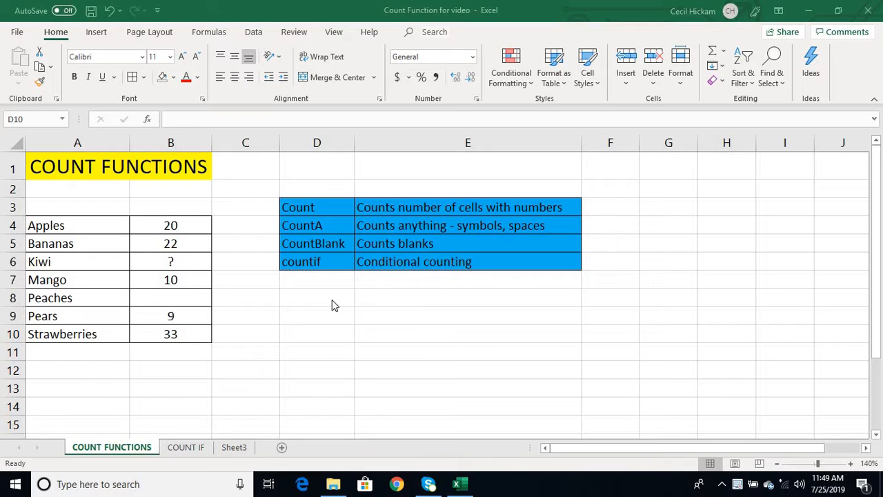
# - Enter =COUNT(A4:B10) in D10 to count the numeric fruit cells, returning 5
pyautogui.click(303, 334)
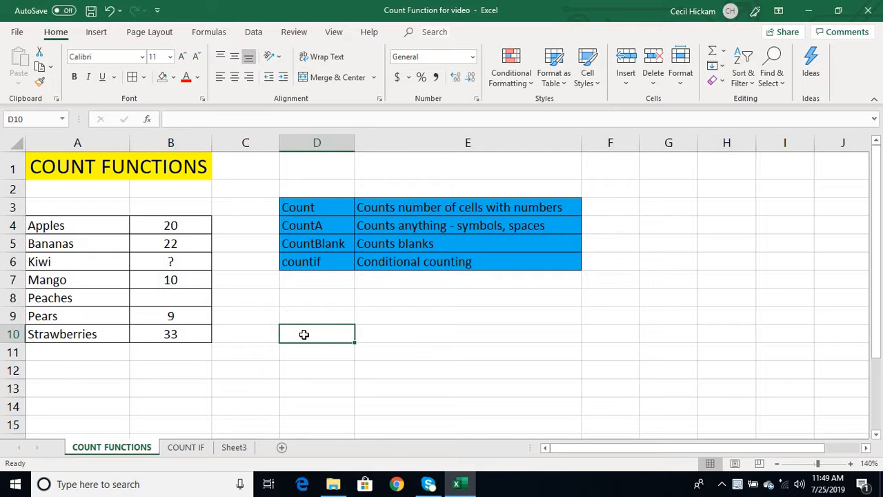
pyautogui.write('=count')
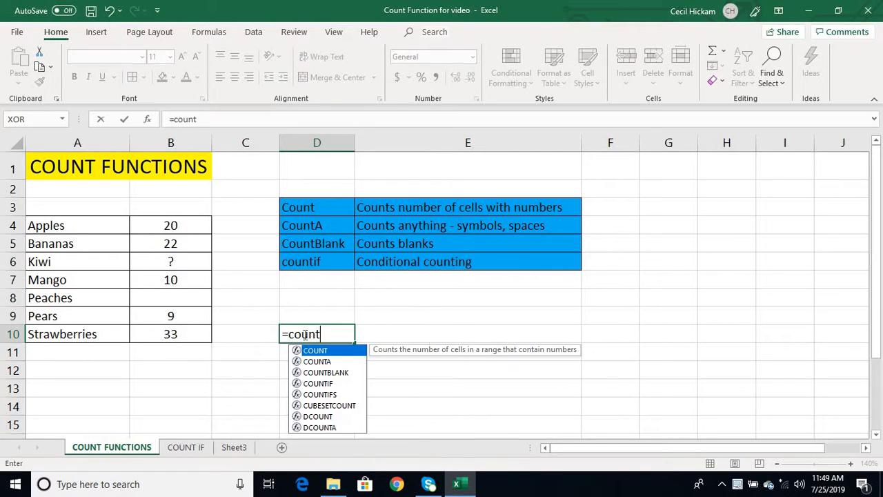
pyautogui.write('(')
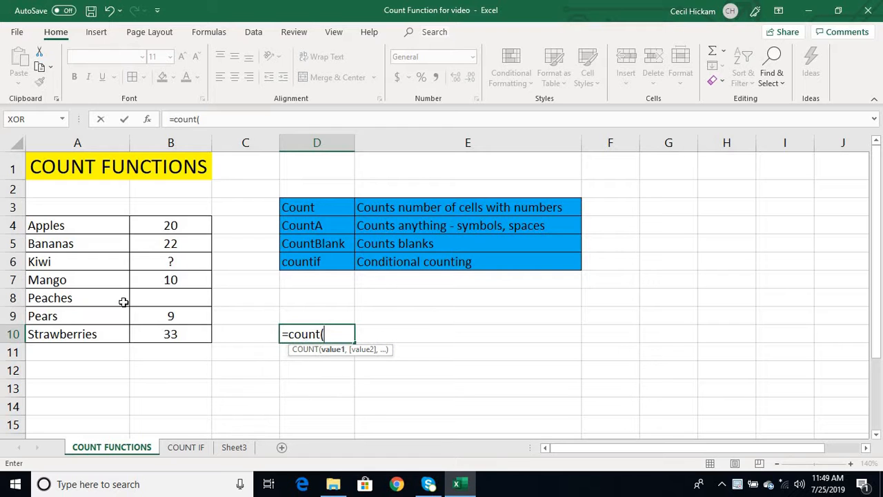
pyautogui.moveTo(99, 228); pyautogui.dragTo(76, 262)
pyautogui.moveTo(138, 322); pyautogui.dragTo(148, 337)
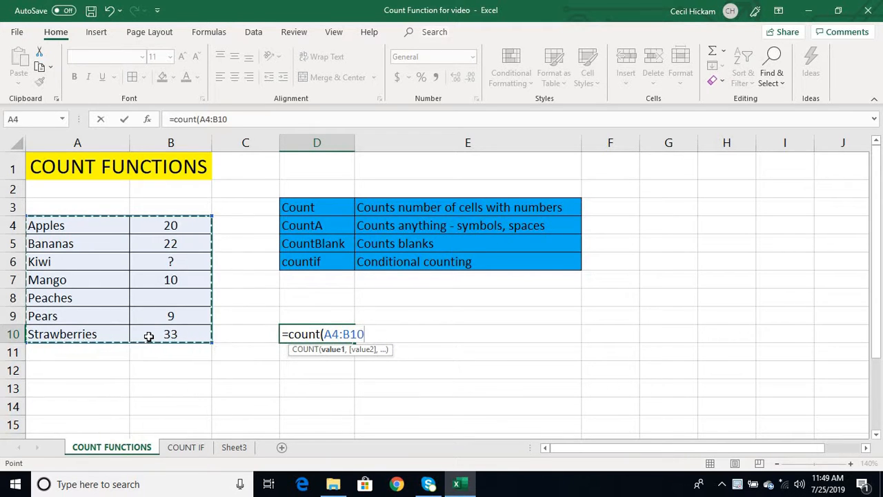
pyautogui.write(')')
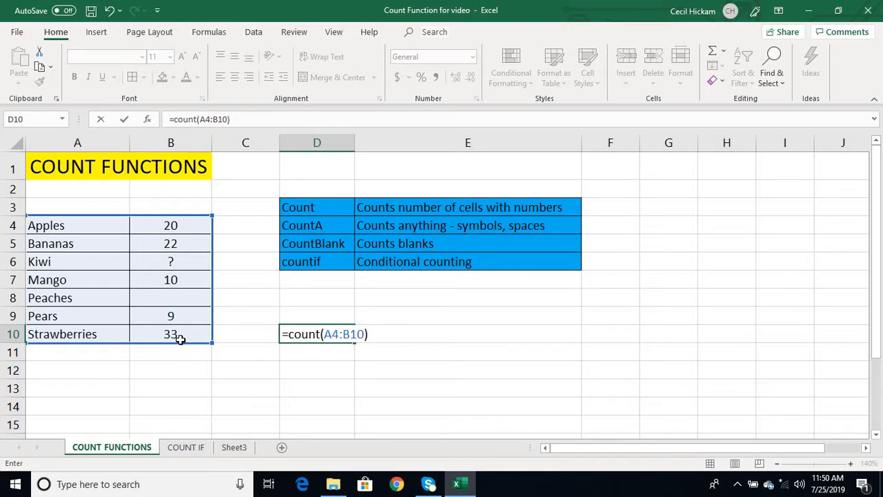
pyautogui.press('Return')
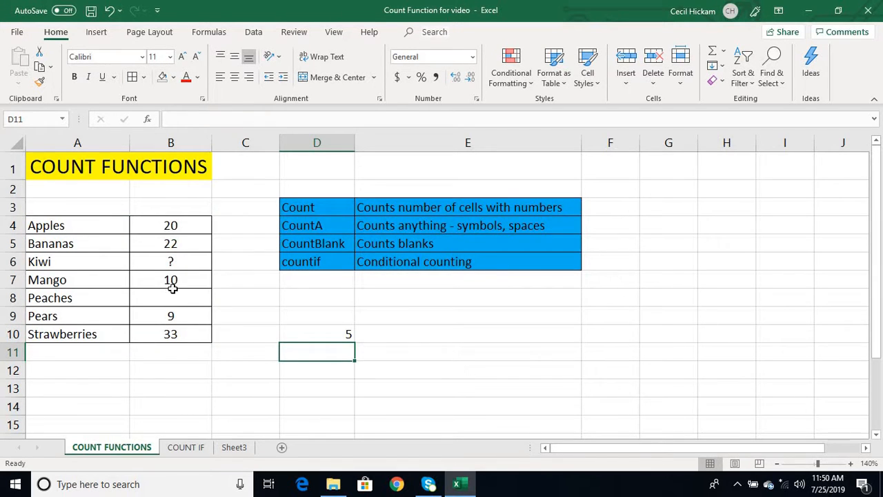
pyautogui.click(317, 332)
# - Replace D10 with =COUNTA(A4:B10) to count all non-empty cells in the fruit table
pyautogui.press('BackSpace')
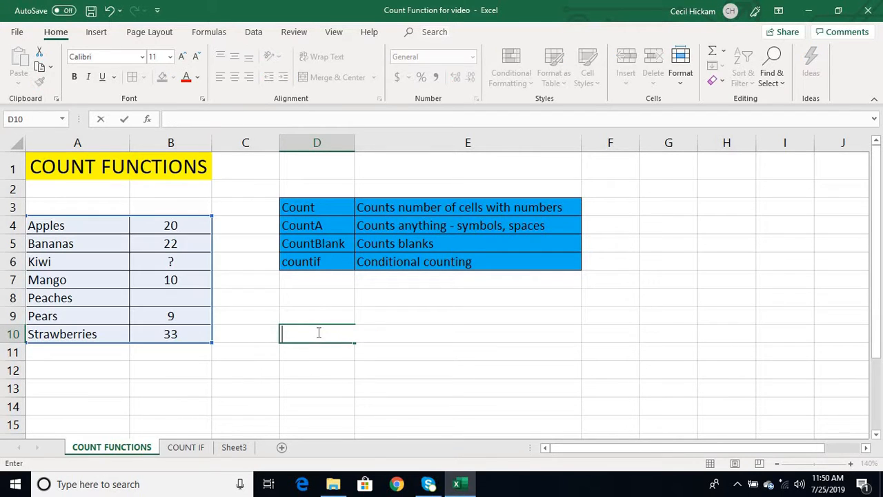
pyautogui.write('=count')
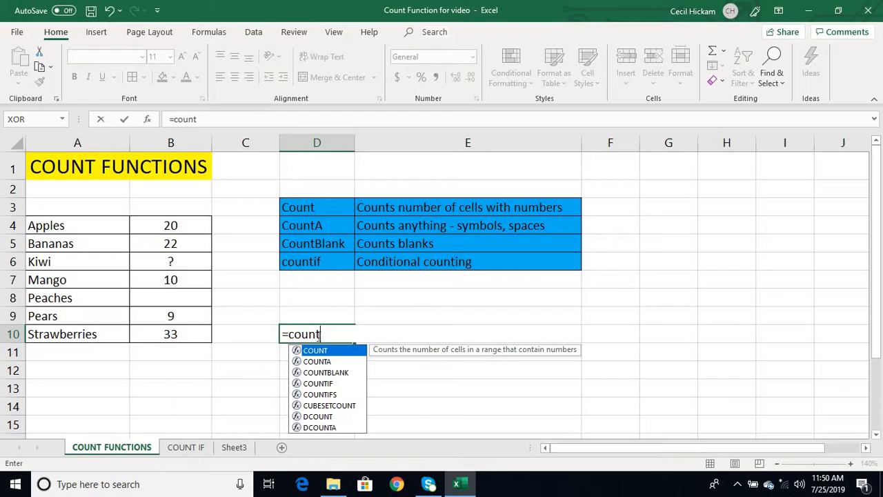
pyautogui.write('A')
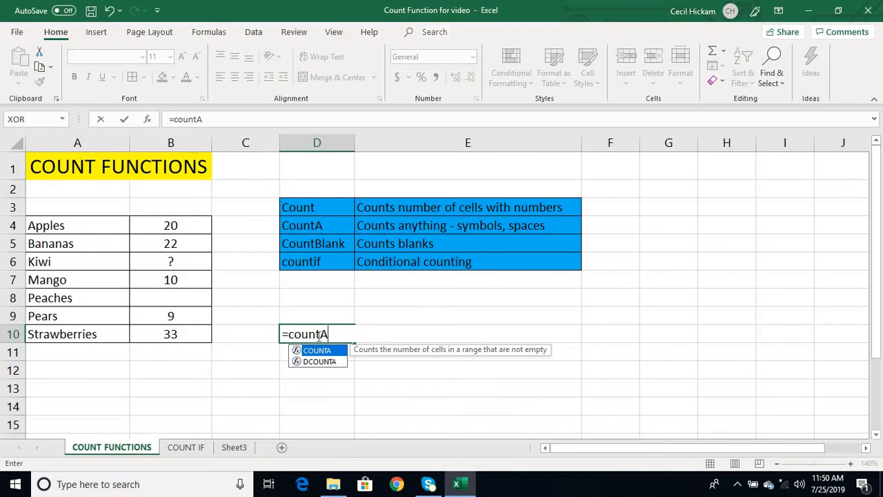
pyautogui.write('(')
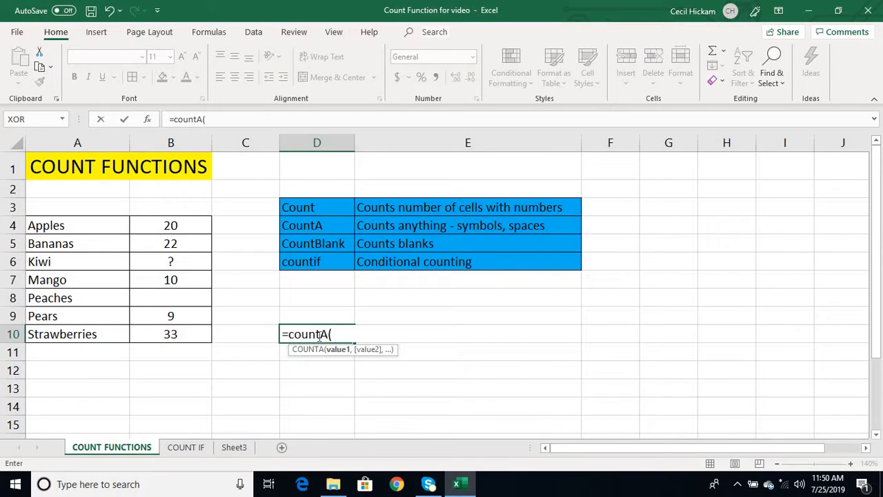
pyautogui.moveTo(122, 225); pyautogui.dragTo(151, 330)
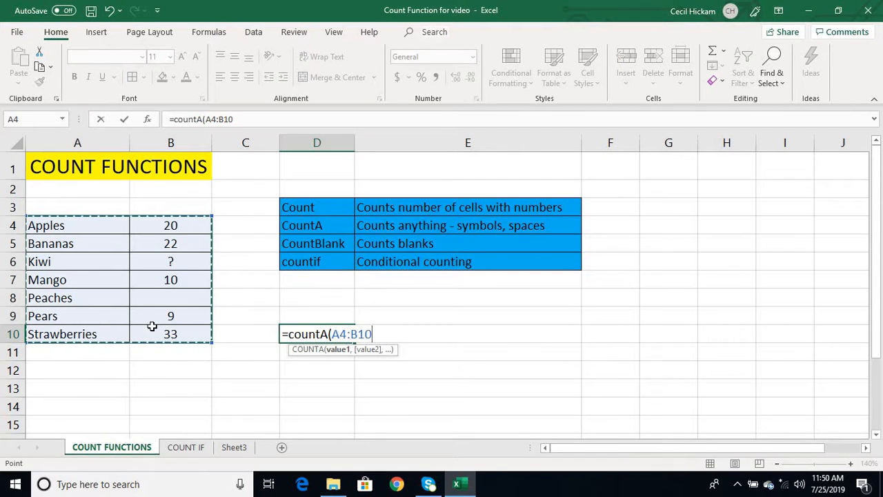
pyautogui.write(')')
pyautogui.press('Return')
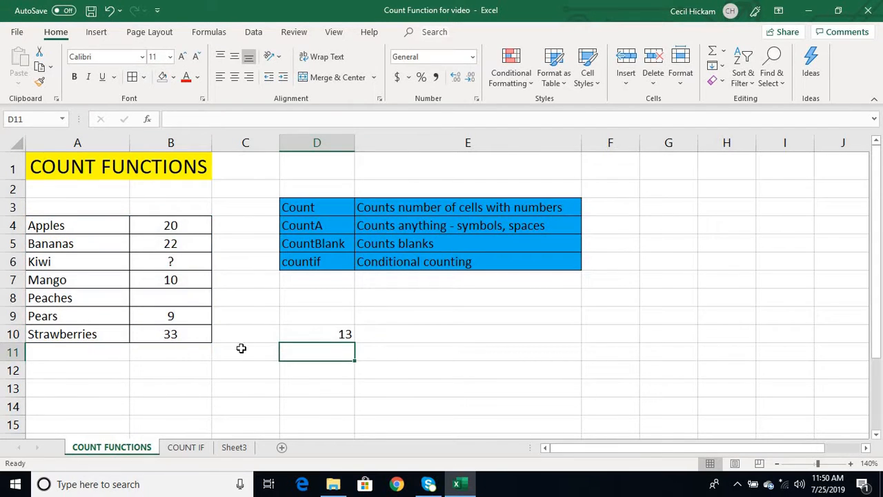
# - Test COUNTA by adding then deleting a hidden entry in B8 (14, then 13), and clear D10
pyautogui.click(167, 300)
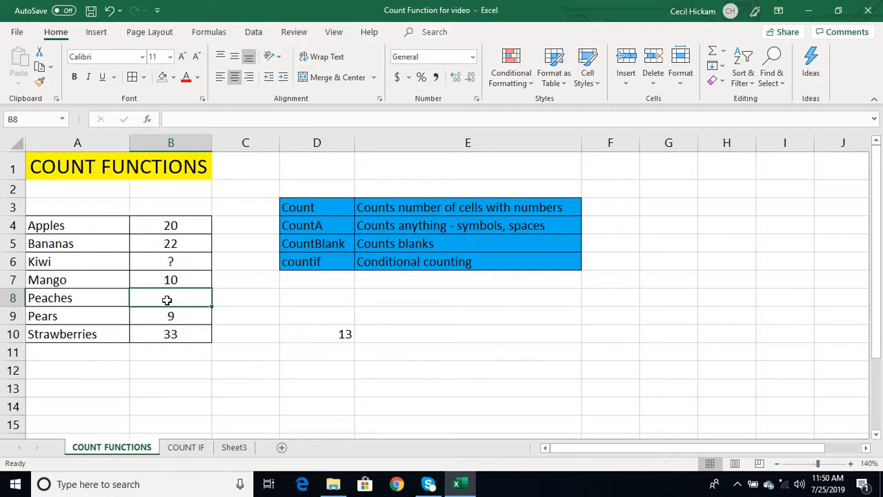
pyautogui.doubleClick(167, 300)
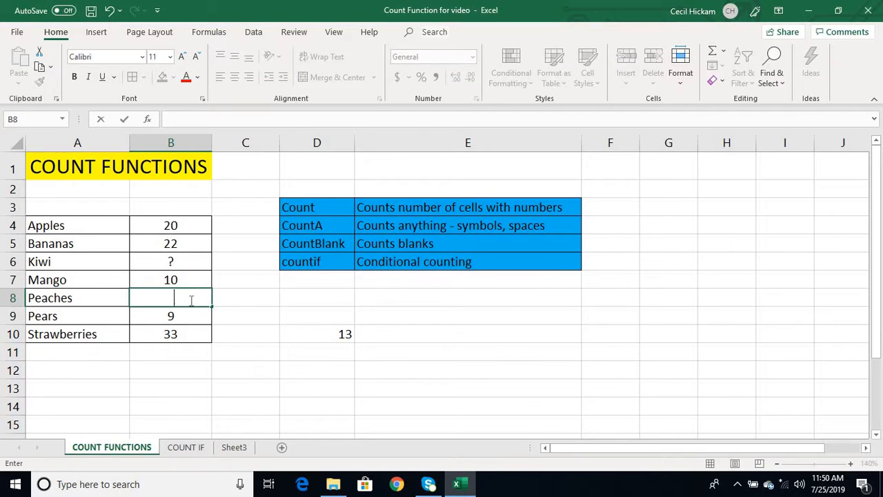
pyautogui.click(263, 308)
pyautogui.click(345, 335)
pyautogui.click(172, 295)
pyautogui.press('Delete')
pyautogui.click(272, 339)
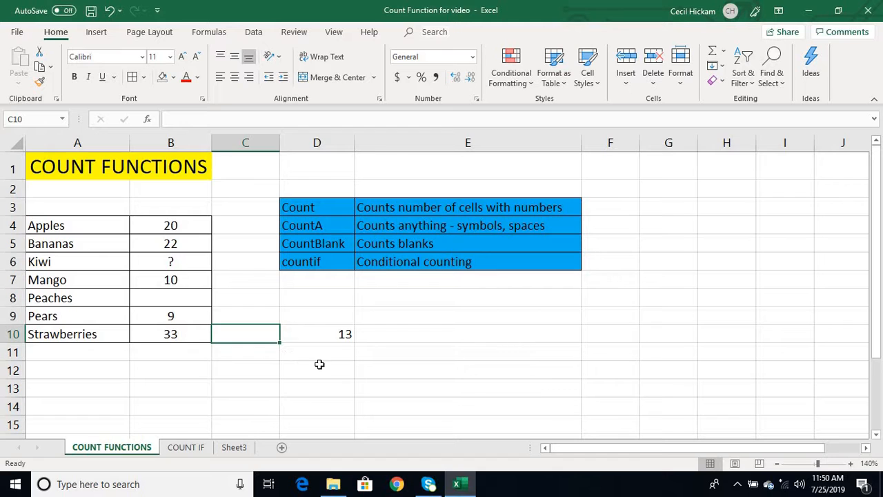
pyautogui.click(340, 335)
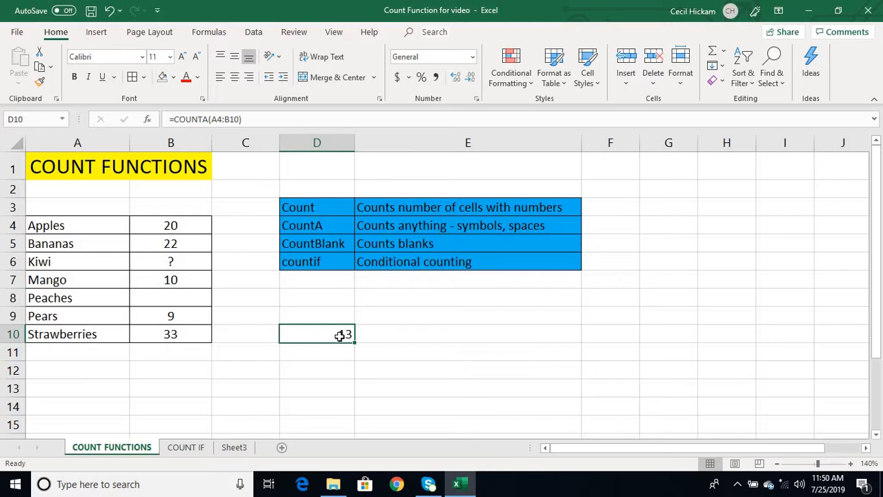
pyautogui.press('BackSpace')
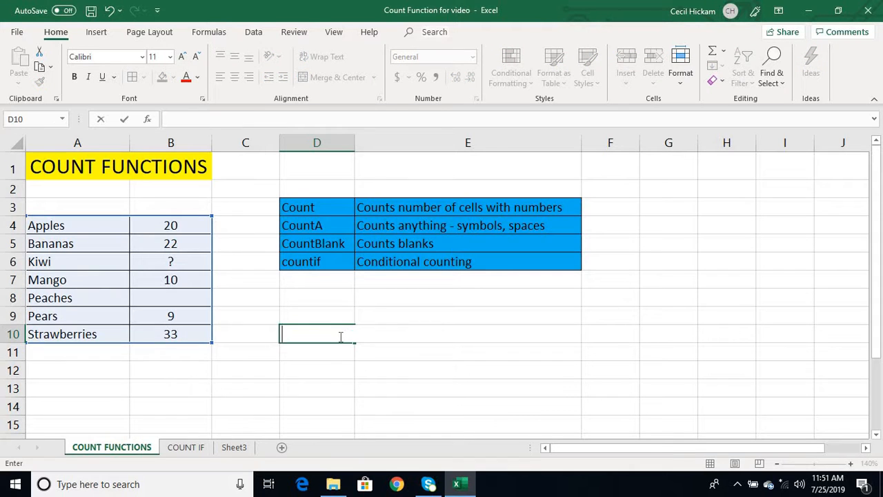
# - Enter =COUNTBLANK(A4:B10) in D10, returning 1 blank cell, then go to Sheet3
pyautogui.write('=cou')
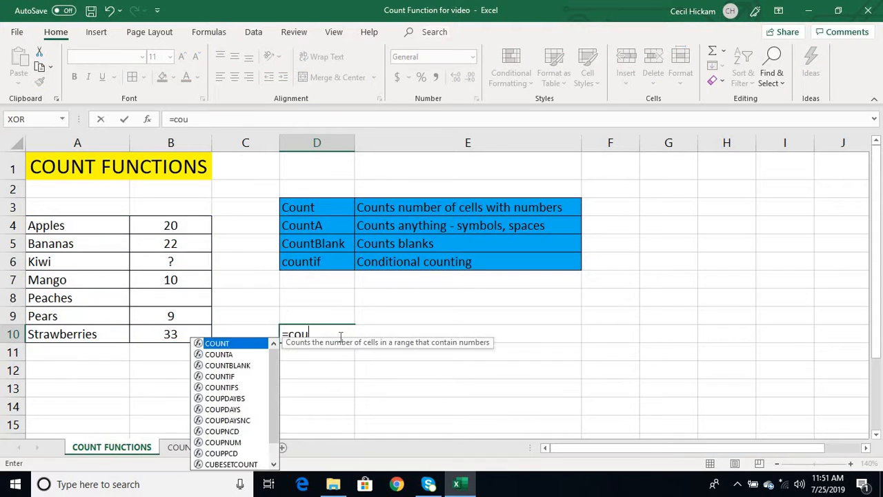
pyautogui.write('ntblank')
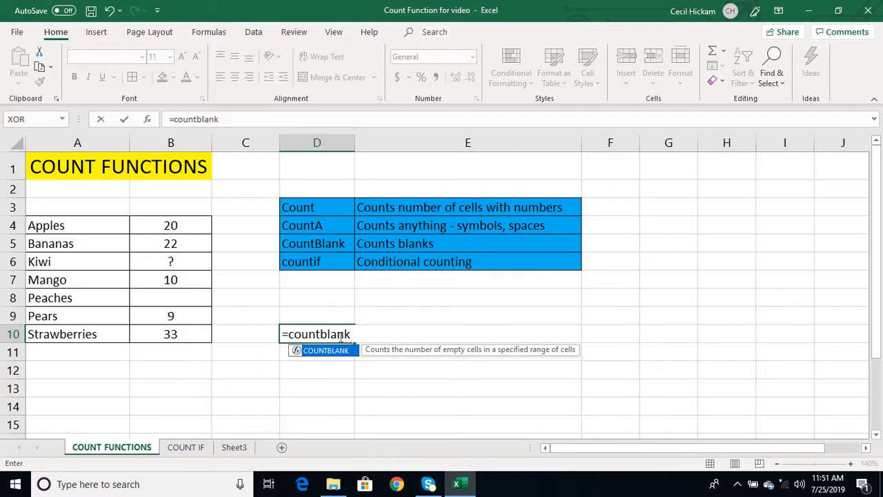
pyautogui.write('(')
pyautogui.moveTo(93, 228); pyautogui.dragTo(155, 342)
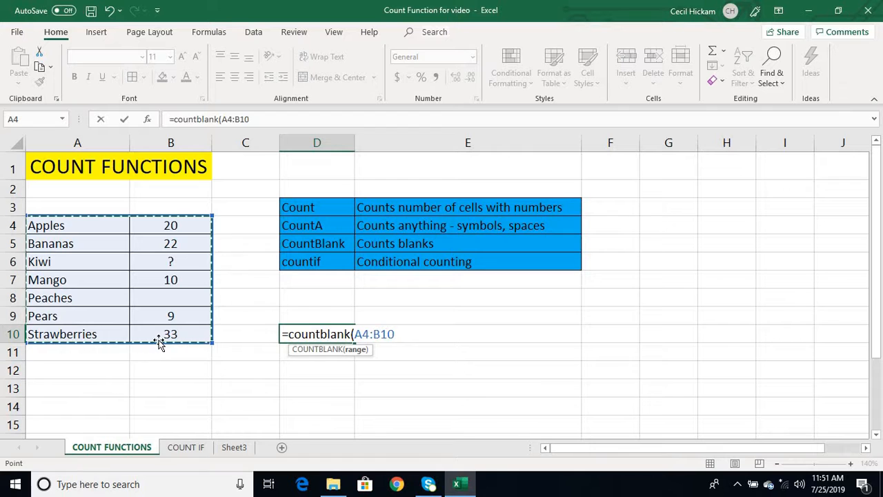
pyautogui.write(')')
pyautogui.press('Return')
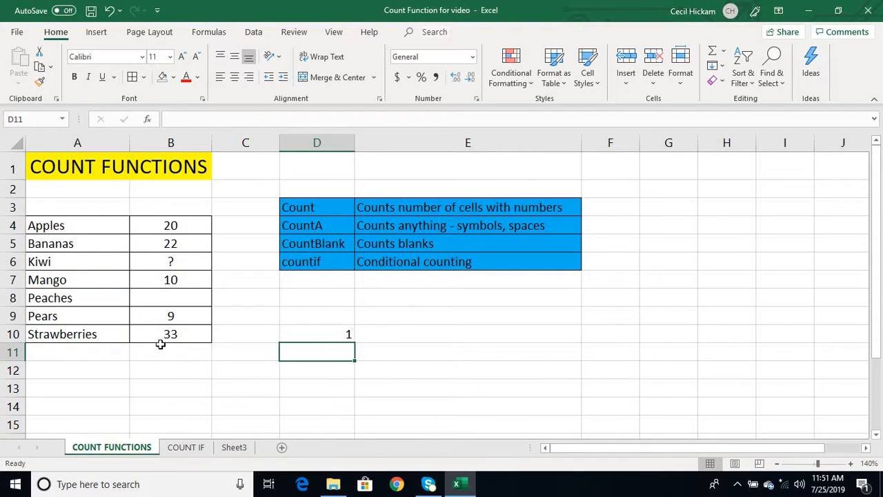
pyautogui.click(234, 447)
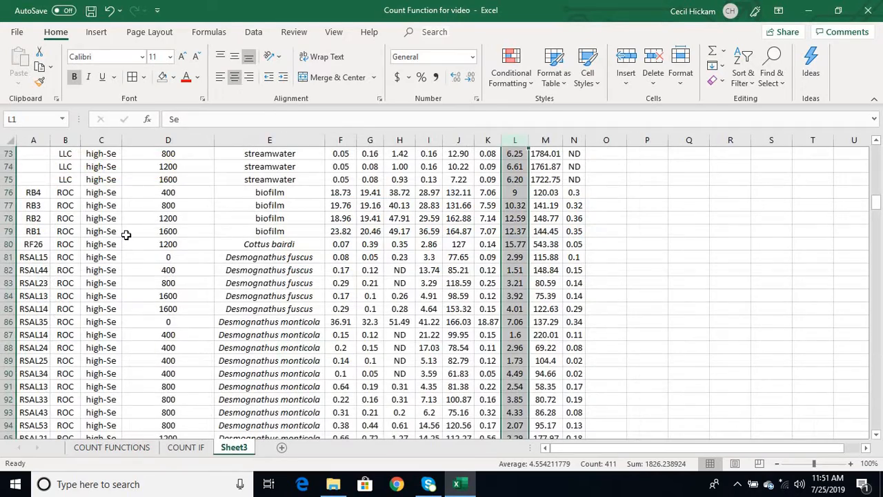
pyautogui.scroll(3, 101, 210)
pyautogui.scroll(2, 96, 228)
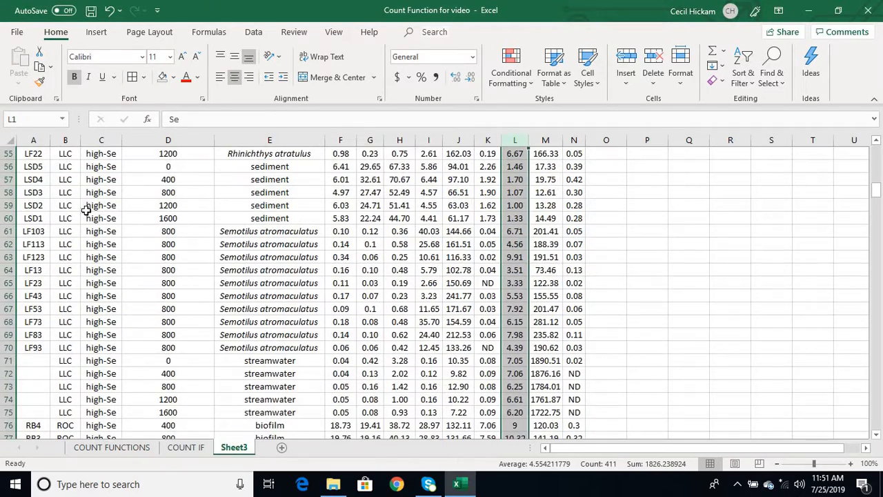
pyautogui.scroll(-1, 31, 289)
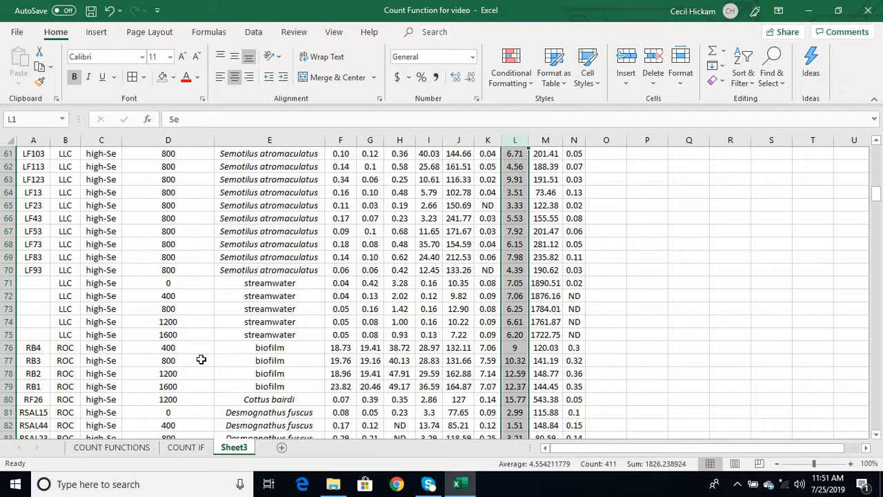
pyautogui.scroll(1, 303, 320)
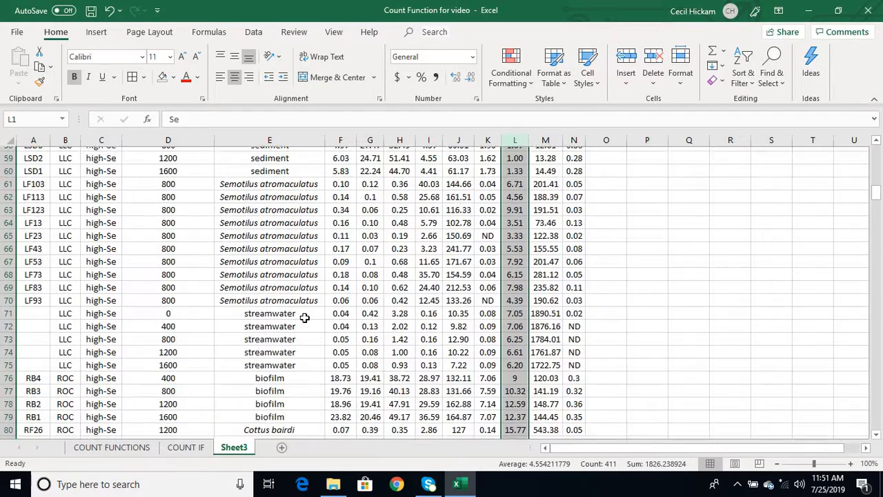
pyautogui.scroll(-8, 304, 317)
pyautogui.scroll(5, 304, 318)
pyautogui.scroll(20, 304, 318)
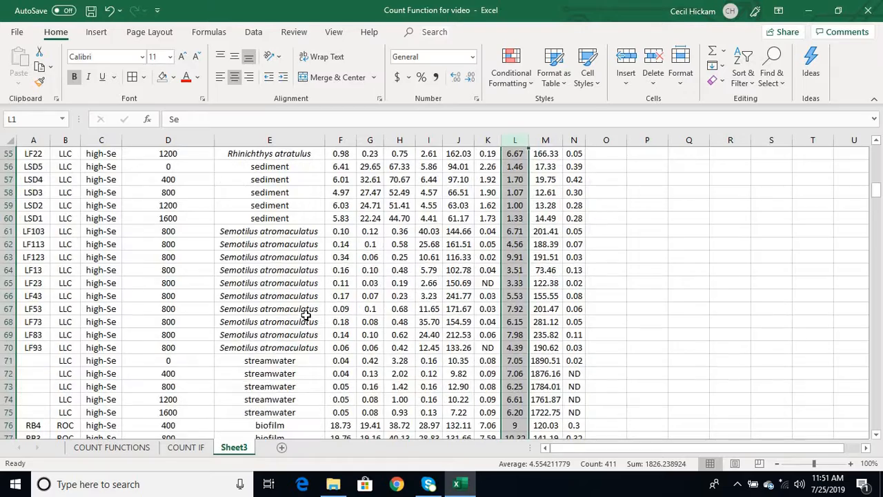
pyautogui.scroll(2, 310, 304)
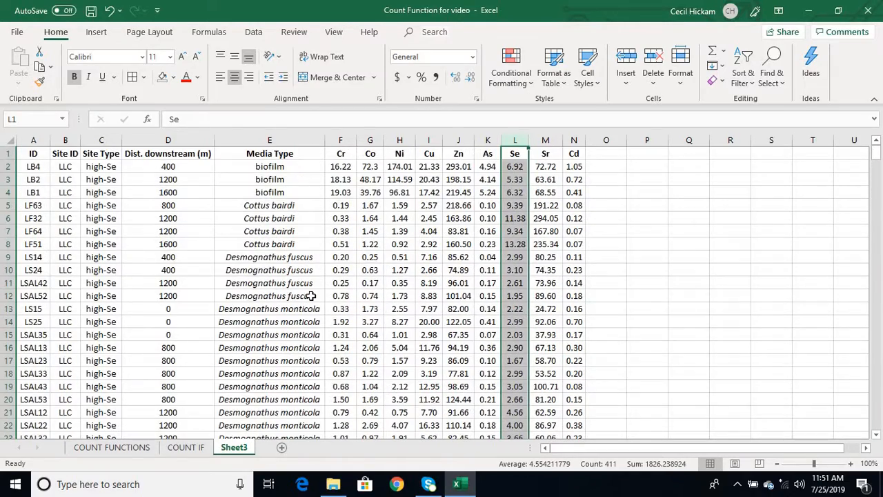
# - On the COUNT IF sheet, enter =COUNTIF(A1:B7,"<25") in B9, giving 5
pyautogui.click(187, 447)
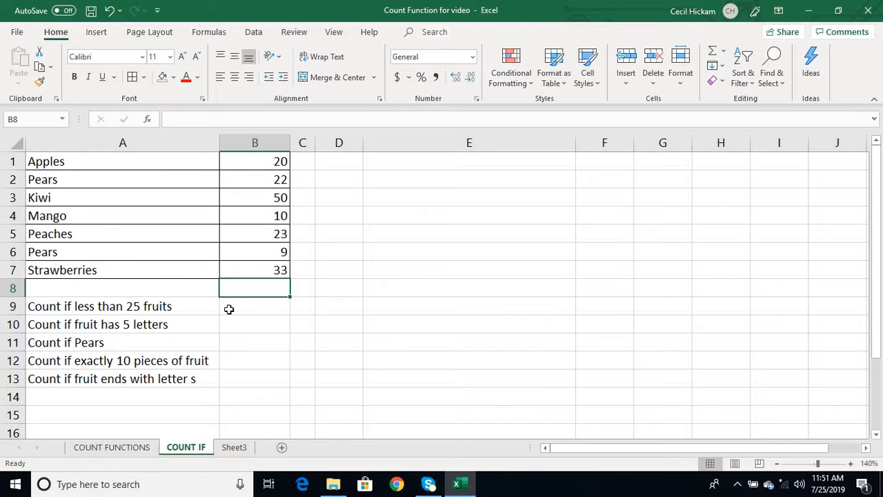
pyautogui.click(229, 309)
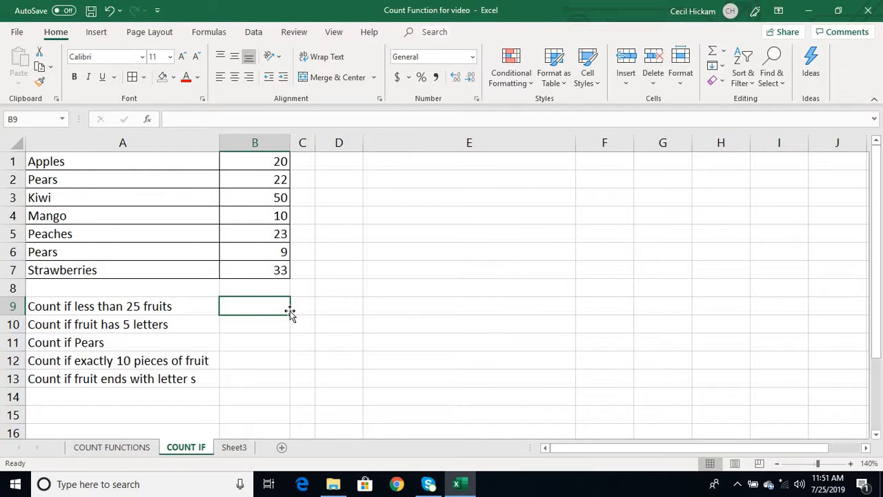
pyautogui.write('=counti')
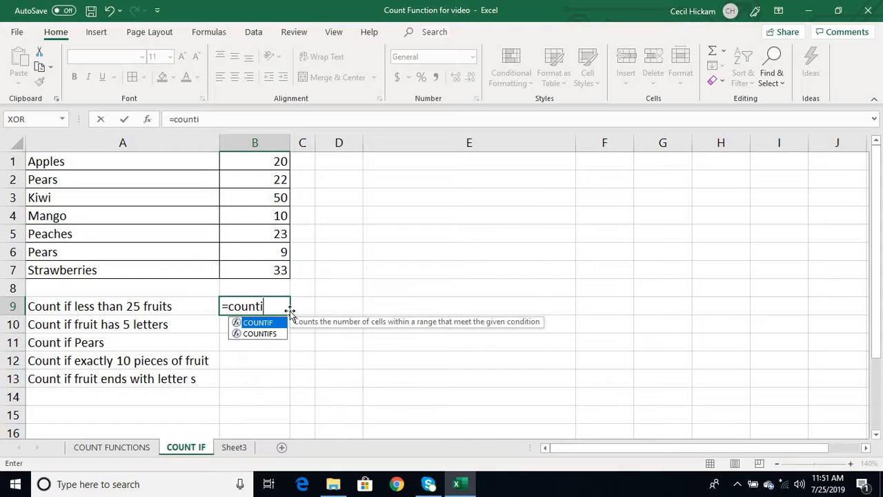
pyautogui.write('f(')
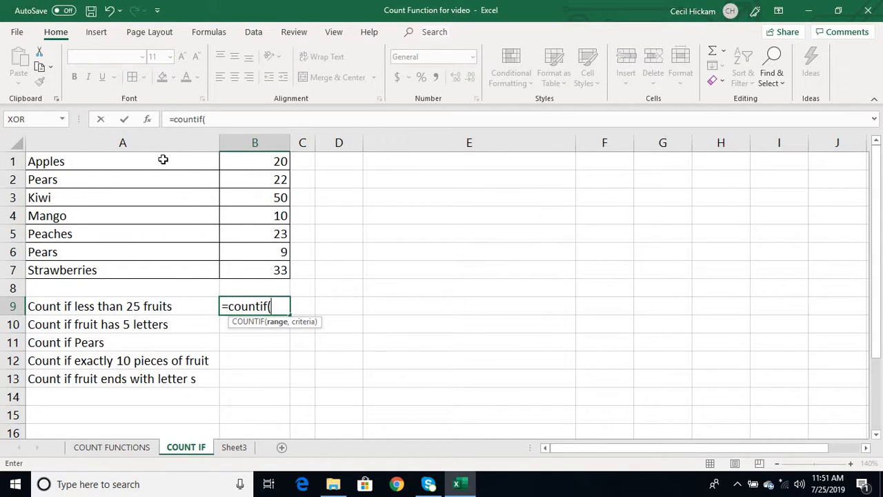
pyautogui.moveTo(164, 159); pyautogui.dragTo(256, 265)
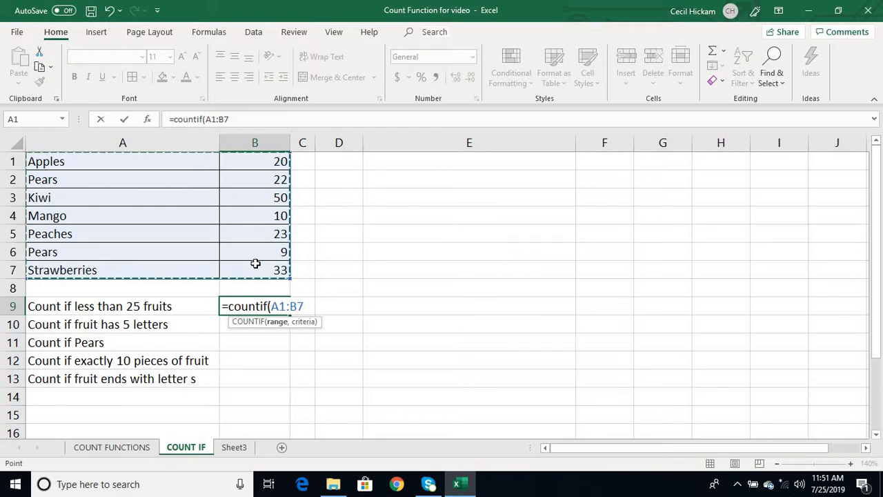
pyautogui.write(',"<')
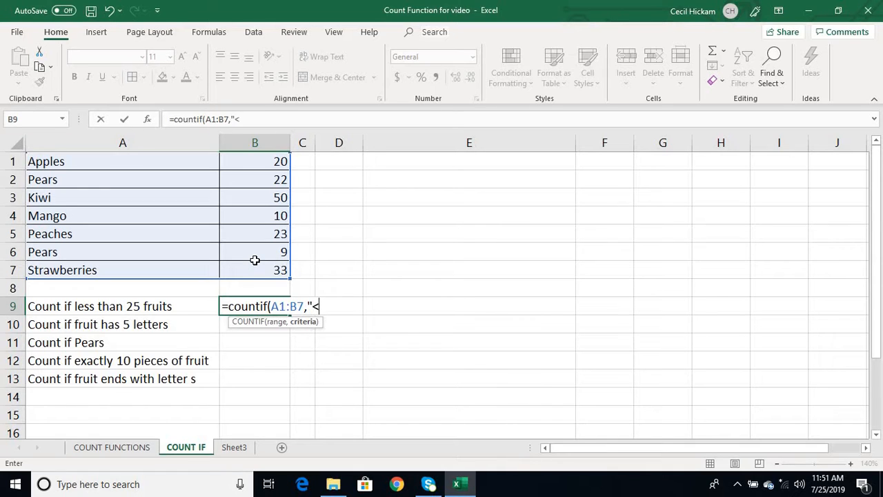
pyautogui.write('25")')
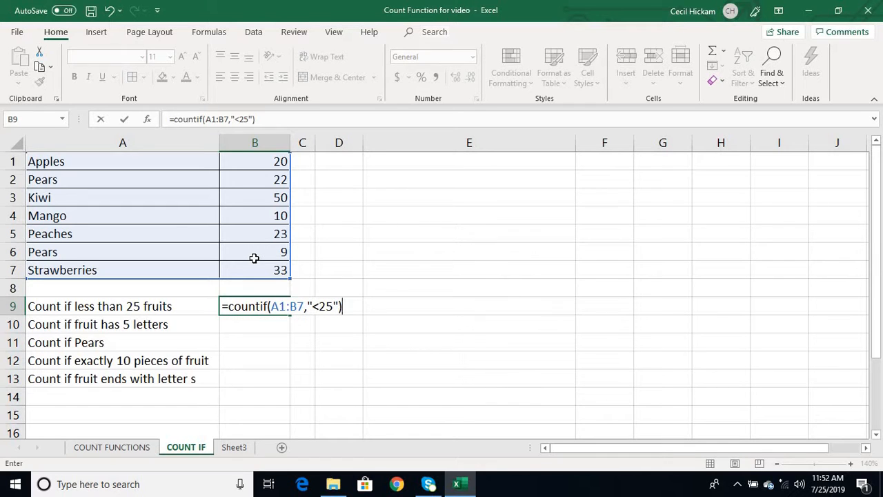
pyautogui.press('Return')
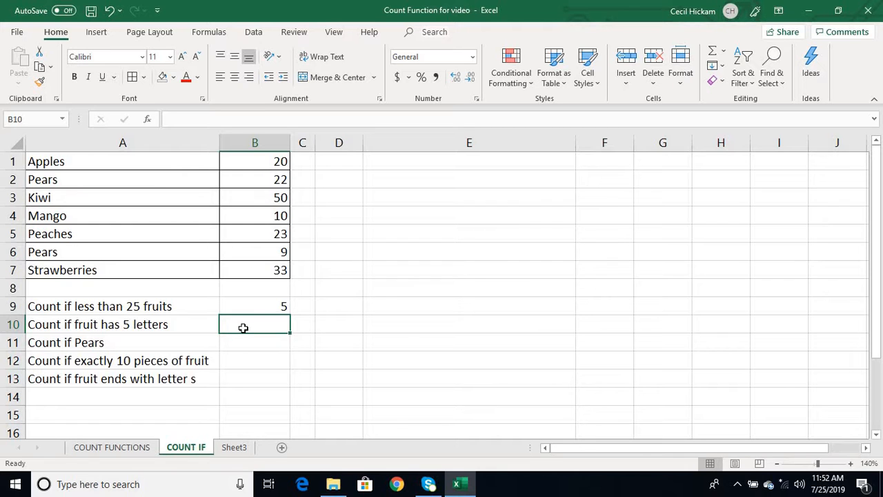
pyautogui.write('=counti')
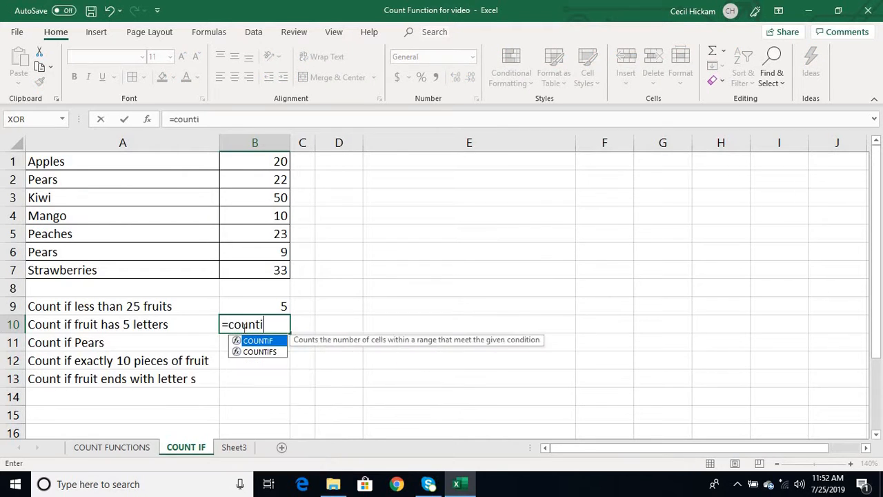
pyautogui.write('f(')
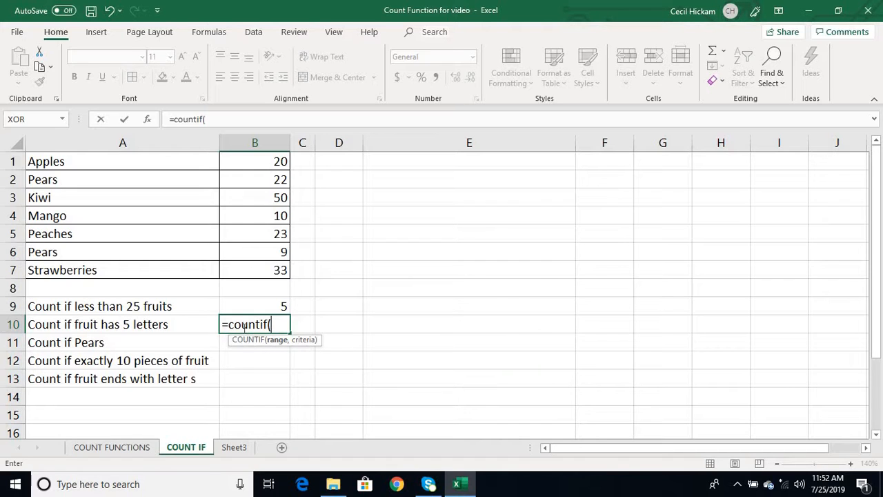
# - Complete =COUNTIF(A1:A7,"?????") in B10 to count five-letter fruit names
pyautogui.moveTo(182, 165); pyautogui.dragTo(190, 260)
pyautogui.write(',')
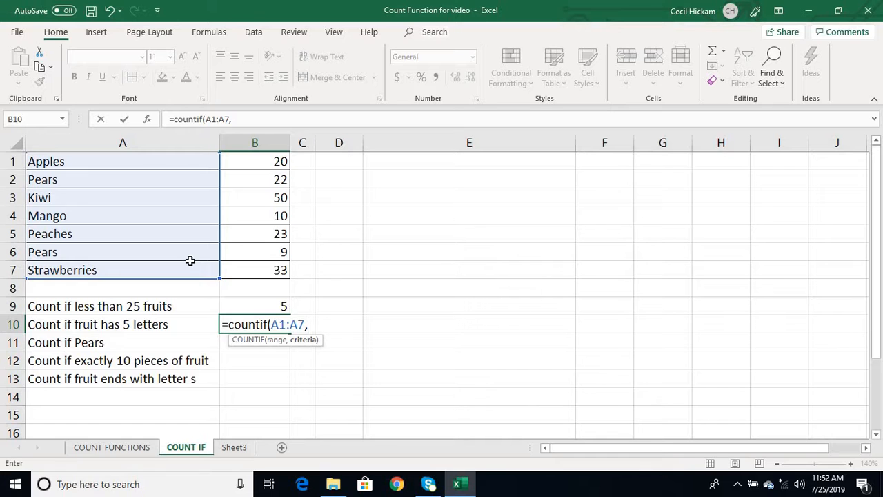
pyautogui.write('"?')
pyautogui.write('????")')
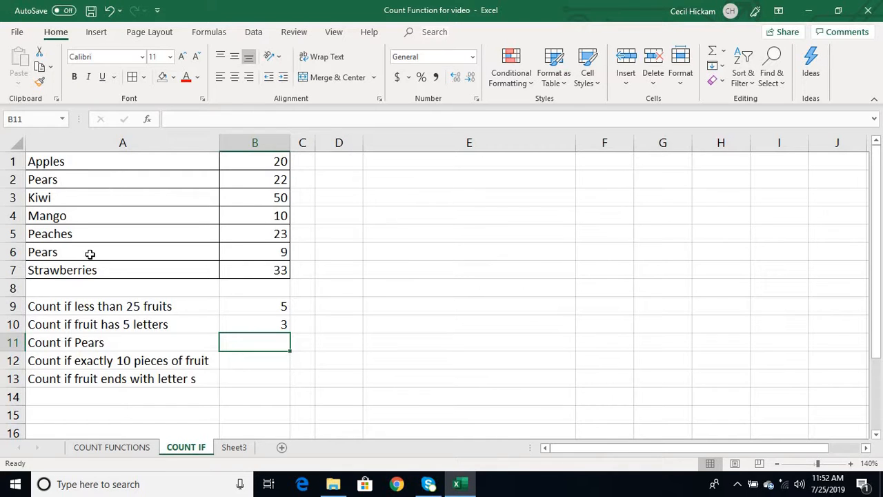
# - Edit B10's criterion to "????" so it counts four-letter names, returning 1
pyautogui.click(248, 328)
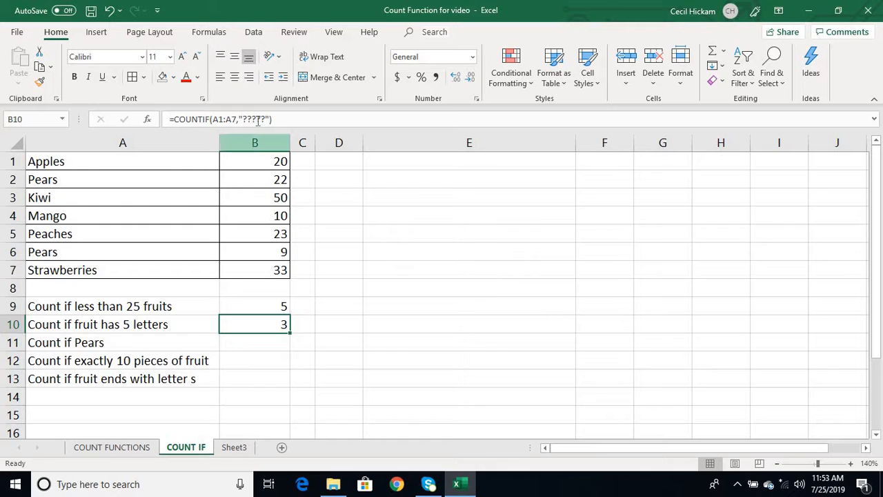
pyautogui.doubleClick(253, 325)
pyautogui.click(338, 324)
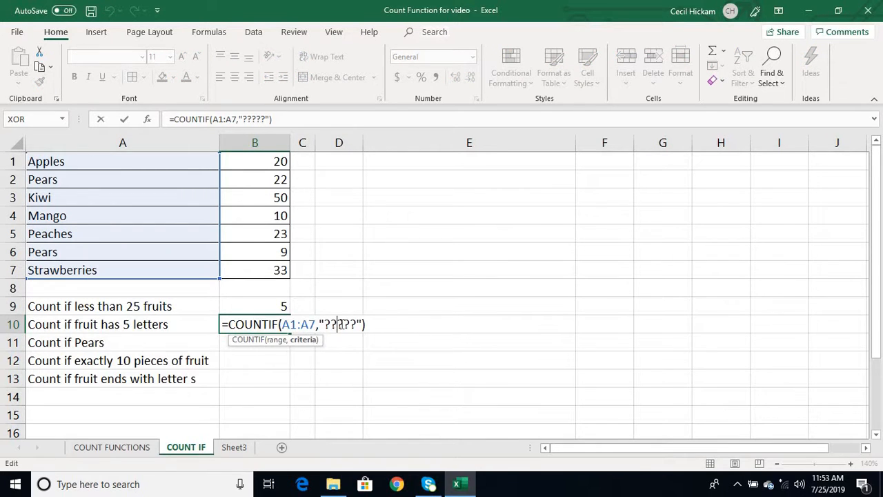
pyautogui.press('BackSpace')
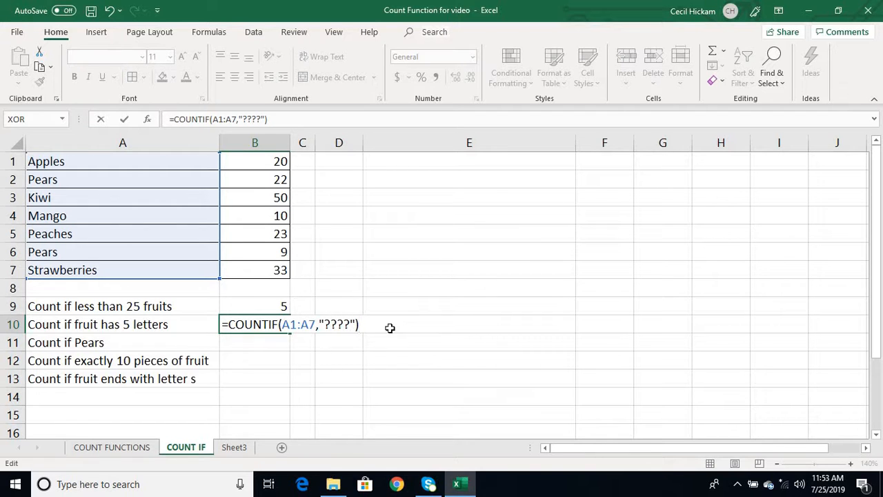
pyautogui.press('Return')
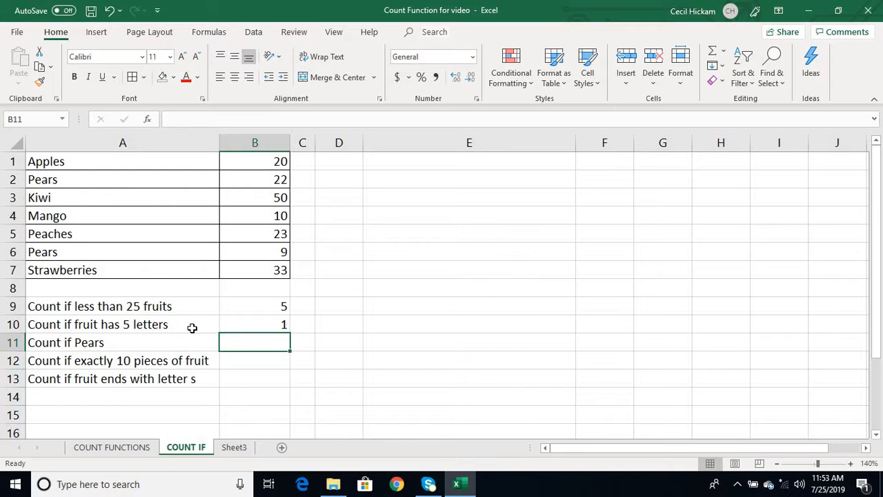
pyautogui.click(244, 324)
# - Enter =COUNTIF(A1:A7,"Pears") in B11 to count Pears, giving 2
pyautogui.click(244, 342)
pyautogui.write('=')
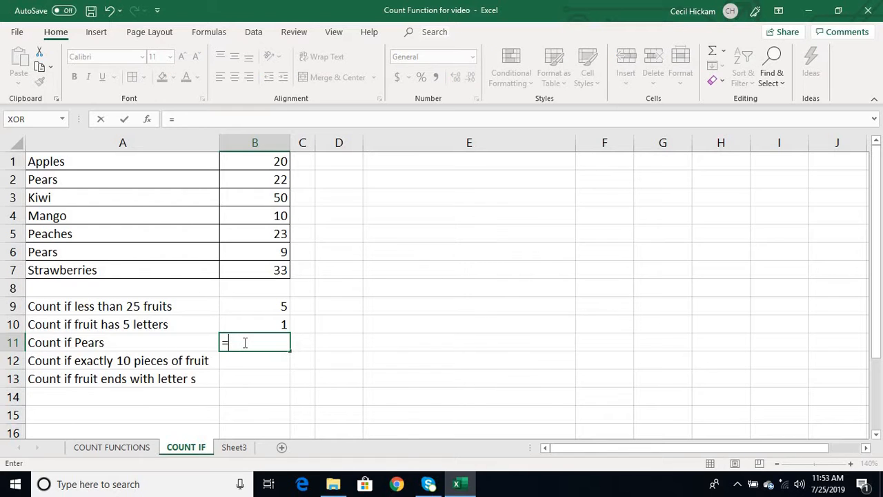
pyautogui.write('countif')
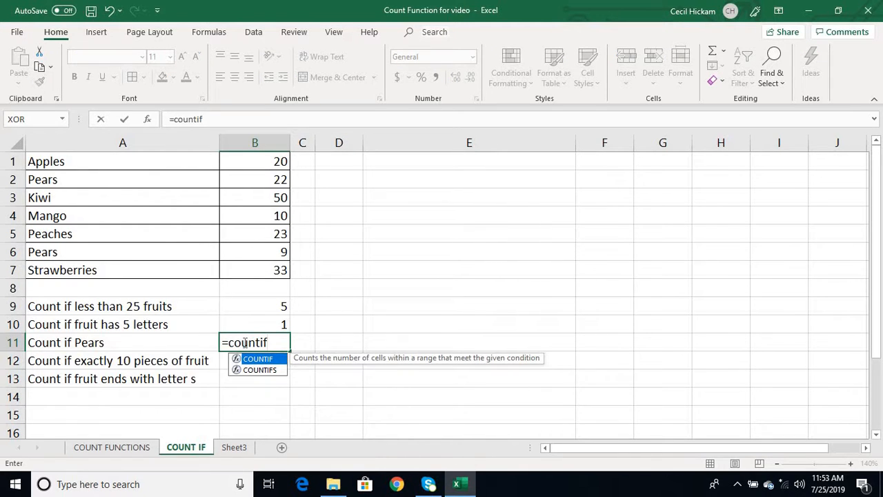
pyautogui.write('(')
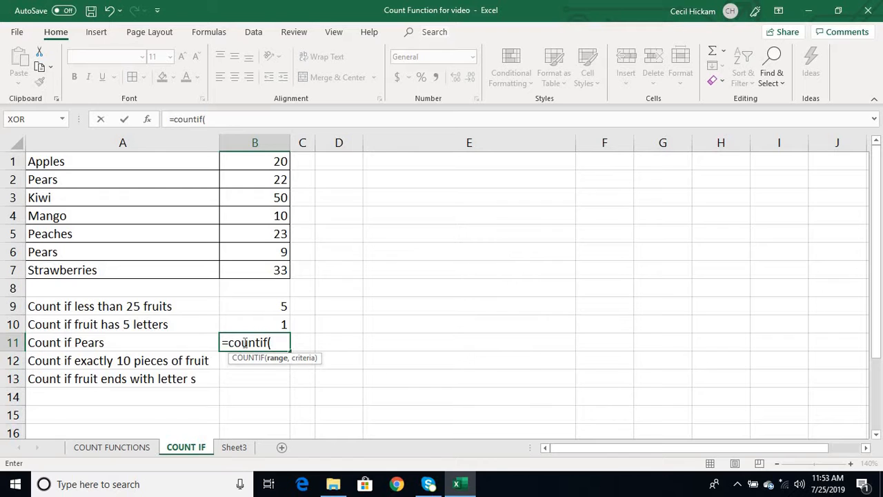
pyautogui.click(141, 165)
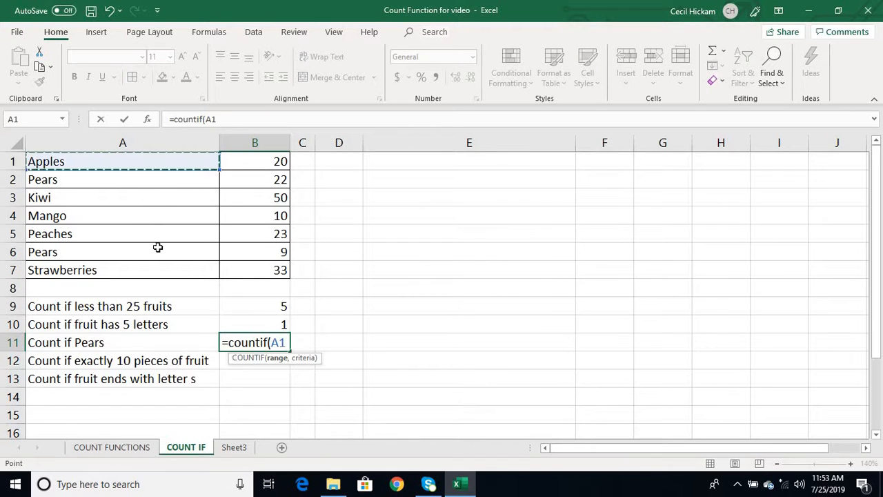
pyautogui.moveTo(158, 247); pyautogui.dragTo(159, 271)
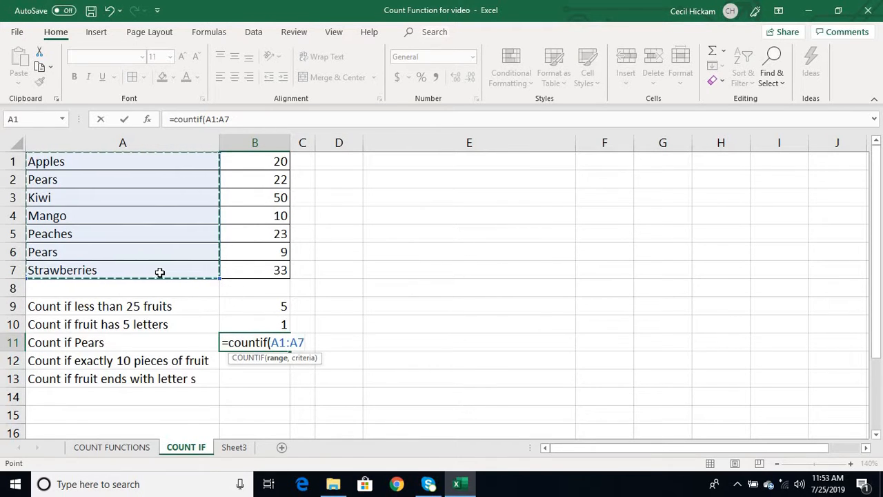
pyautogui.write(',')
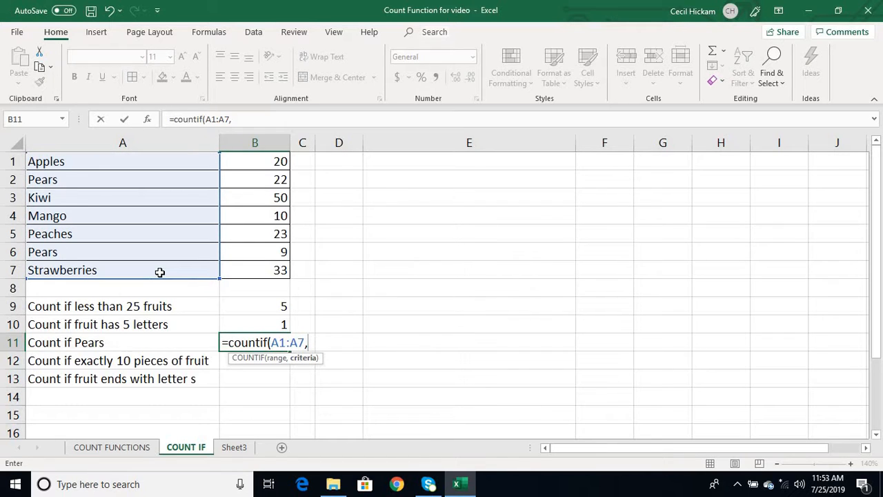
pyautogui.write('"Pears")')
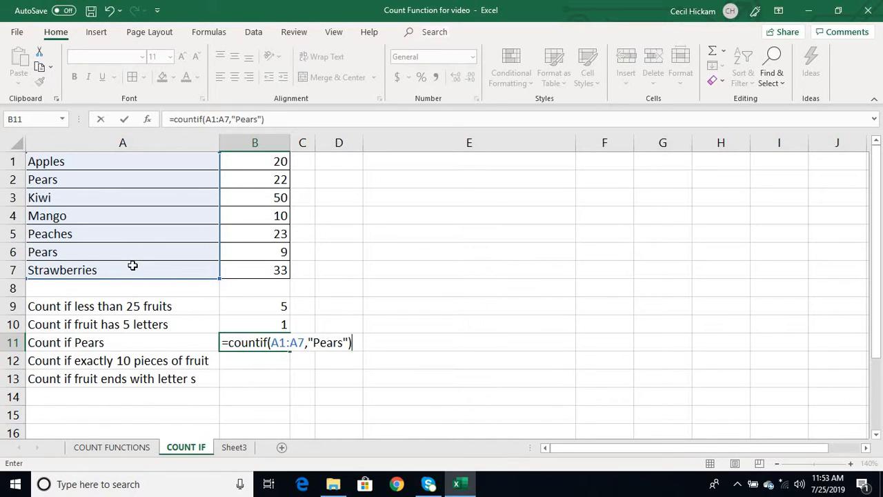
pyautogui.press('Return')
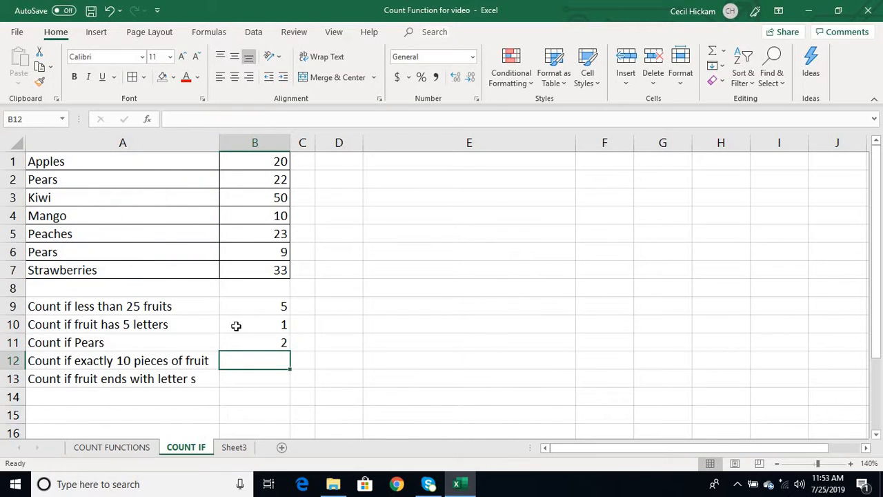
# - Change B11's criterion to lowercase "pears" and confirm it still returns 2
pyautogui.click(253, 339)
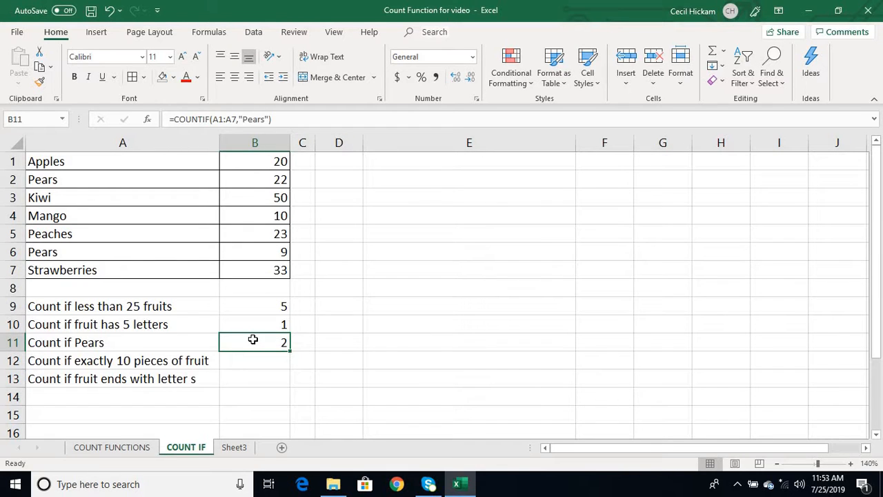
pyautogui.doubleClick(254, 339)
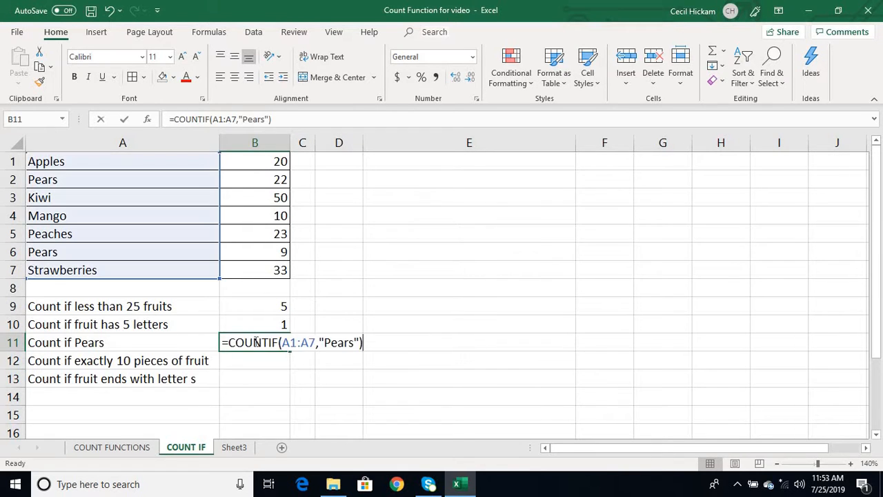
pyautogui.click(330, 343)
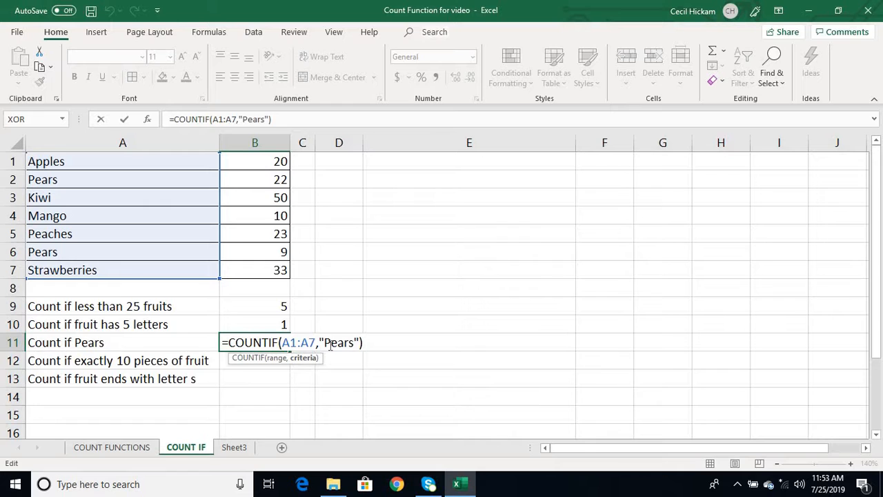
pyautogui.press('BackSpace')
pyautogui.write('p')
pyautogui.press('End')
pyautogui.press('Return')
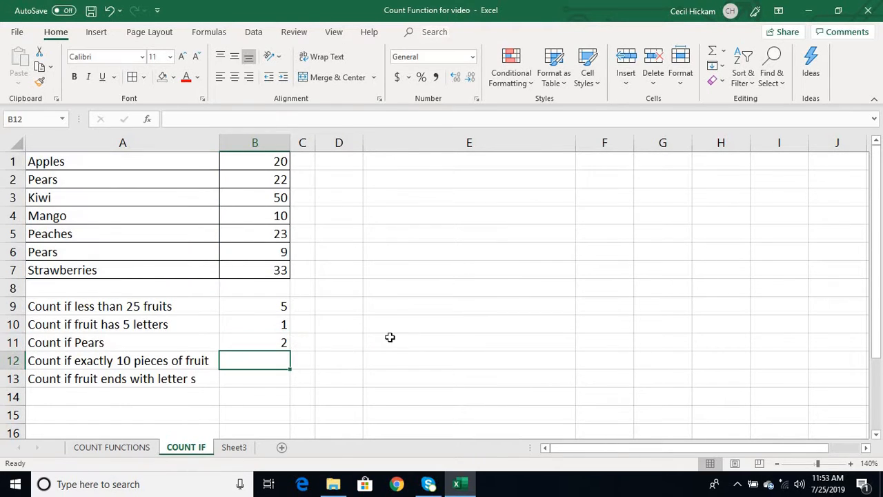
pyautogui.click(262, 342)
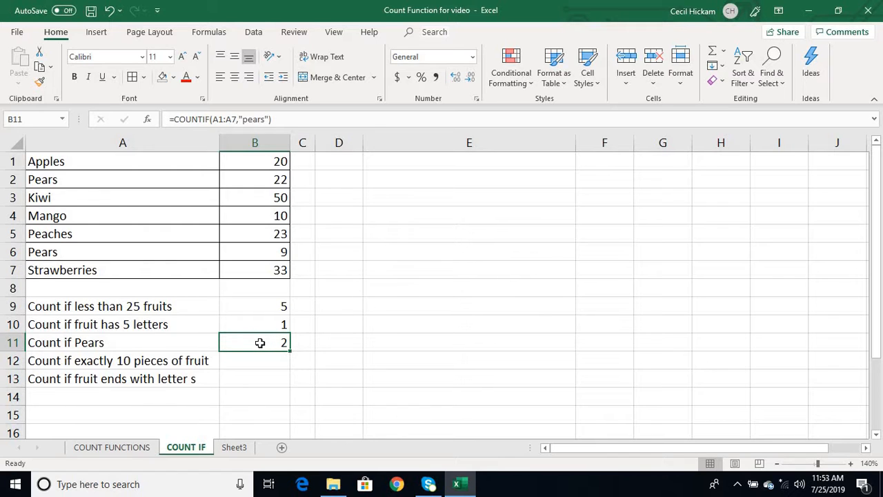
pyautogui.click(259, 365)
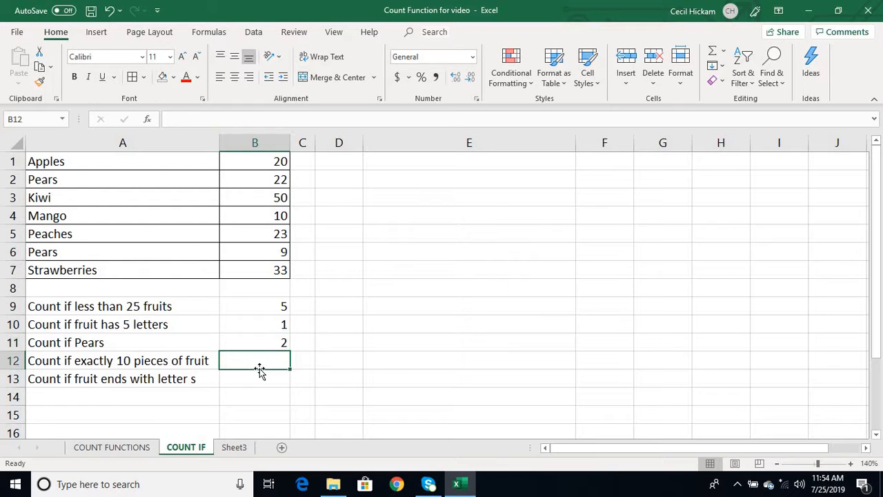
# - Enter =COUNTIF(A1:B7,10) in B12 to count cells equal to 10, giving 1
pyautogui.write('=')
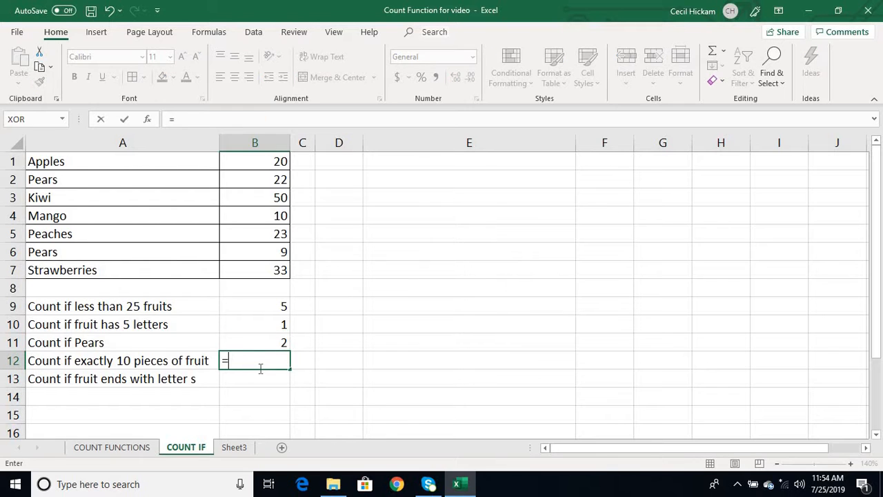
pyautogui.write('countif(')
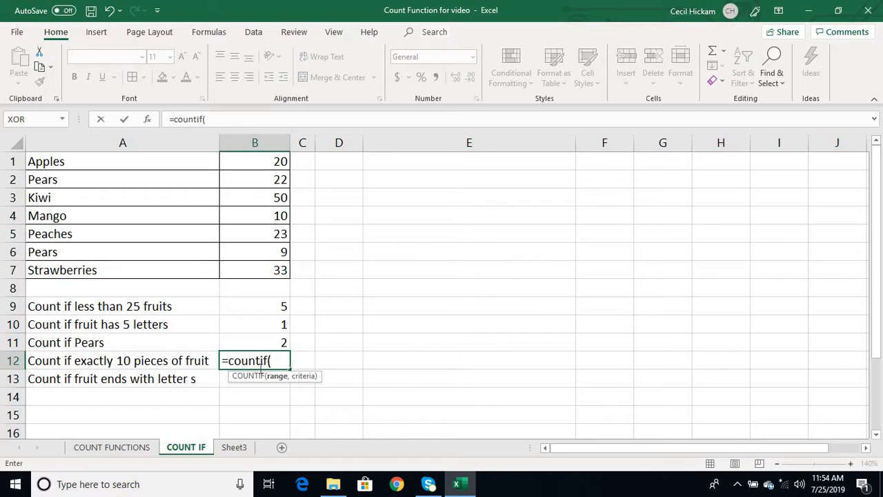
pyautogui.moveTo(187, 166); pyautogui.dragTo(261, 271)
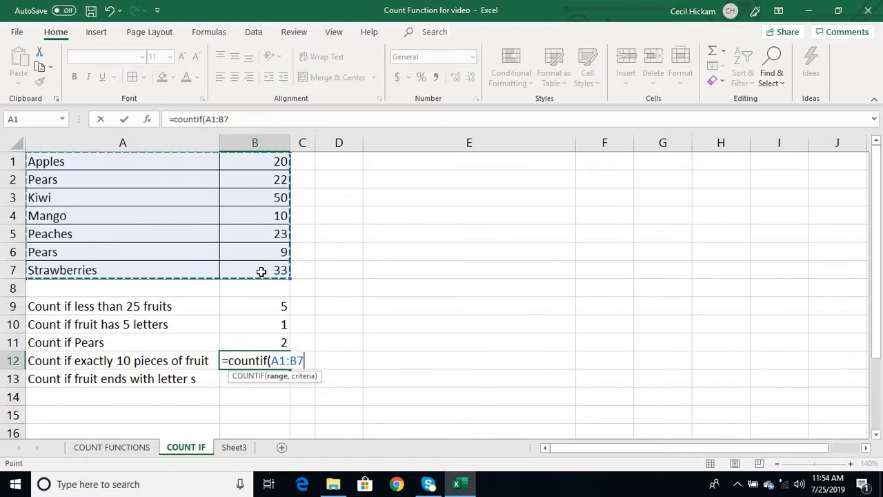
pyautogui.write(',')
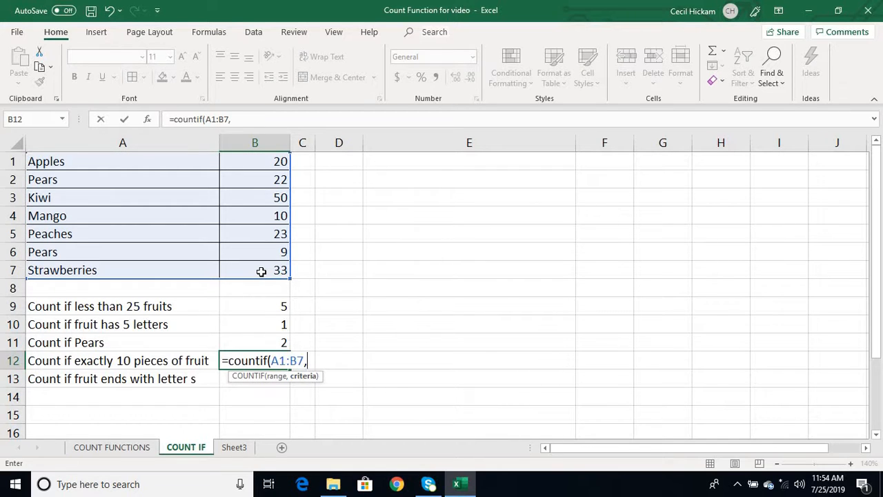
pyautogui.write('10)')
pyautogui.press('Return')
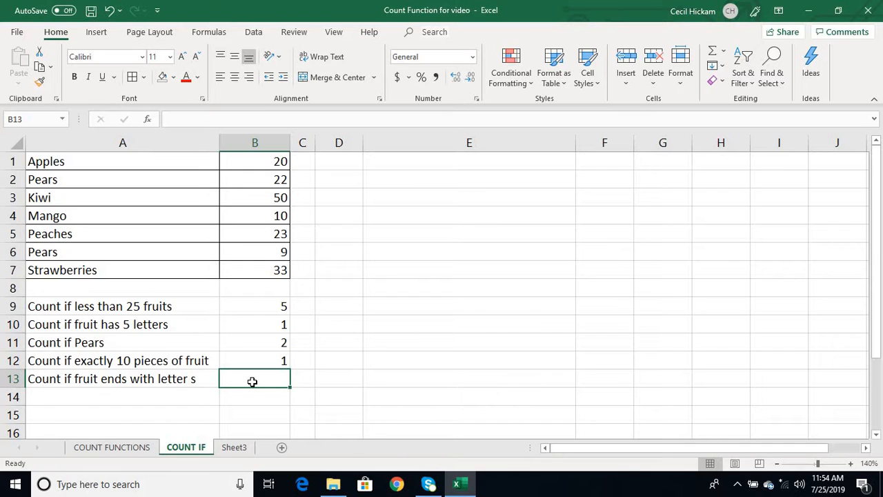
pyautogui.write('=')
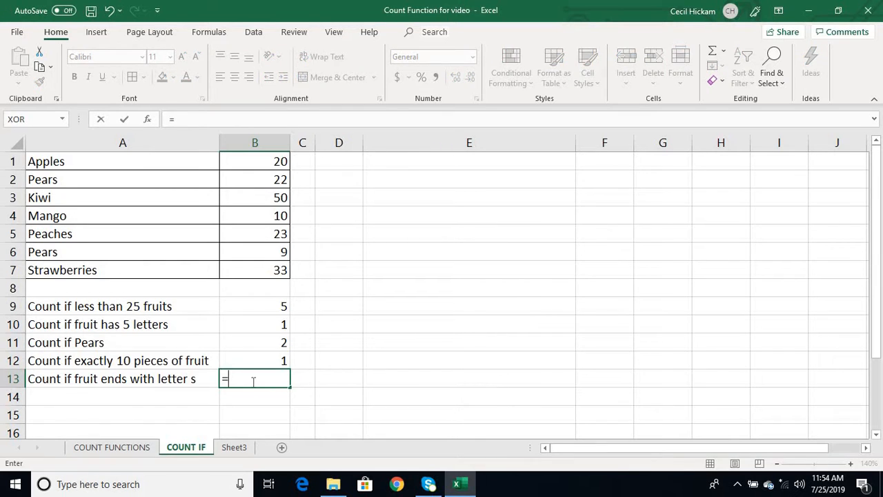
pyautogui.write('coun')
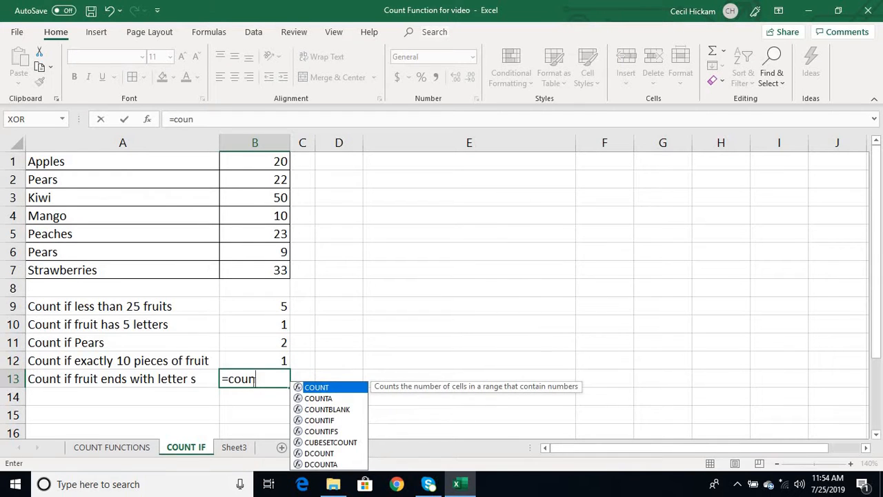
pyautogui.write('if')
# - Fix the COUNTIF spelling and complete =COUNTIF(A1:B7,"*s") in B13, returning 5
pyautogui.press('BackSpace')
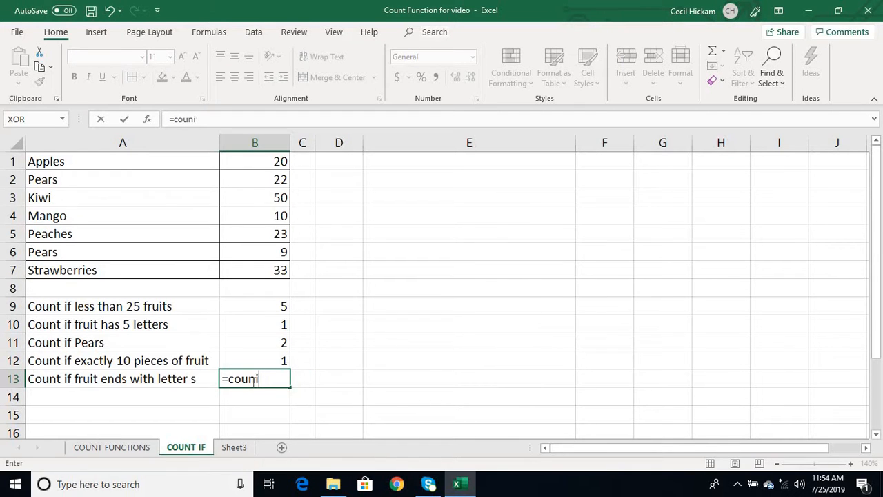
pyautogui.press('BackSpace')
pyautogui.write('tif')
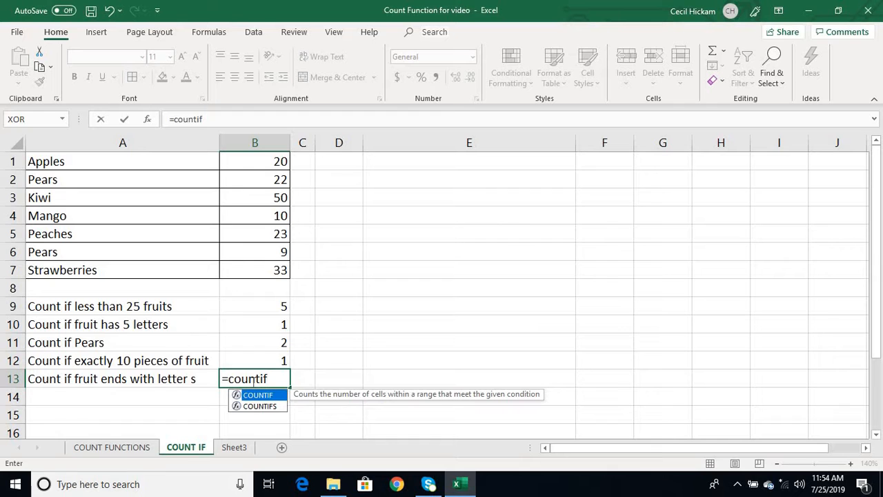
pyautogui.write('(')
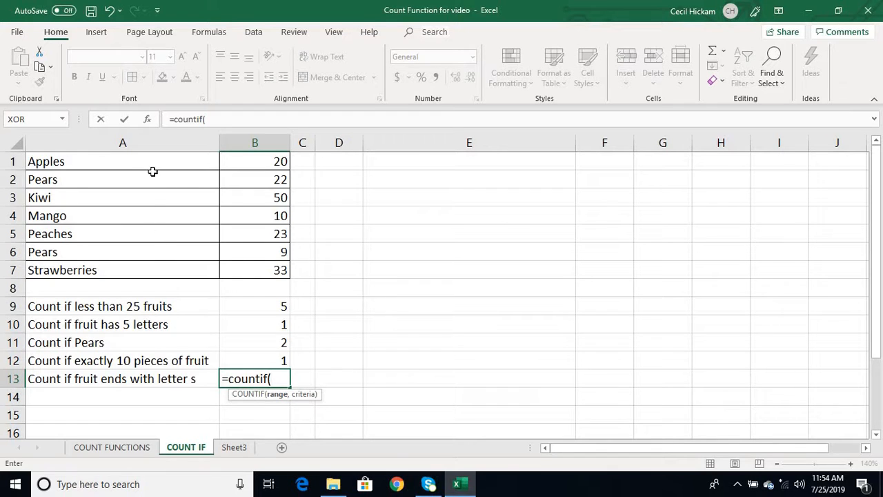
pyautogui.moveTo(156, 164); pyautogui.dragTo(236, 278)
pyautogui.write(',')
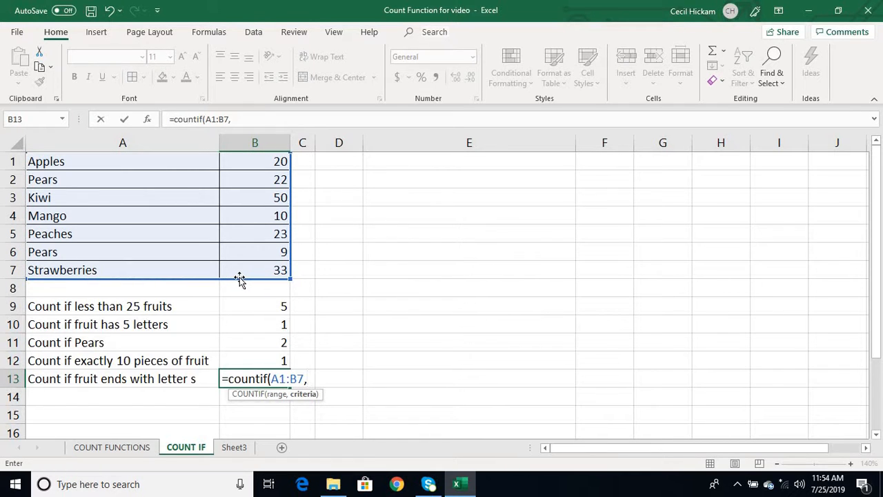
pyautogui.write('"*')
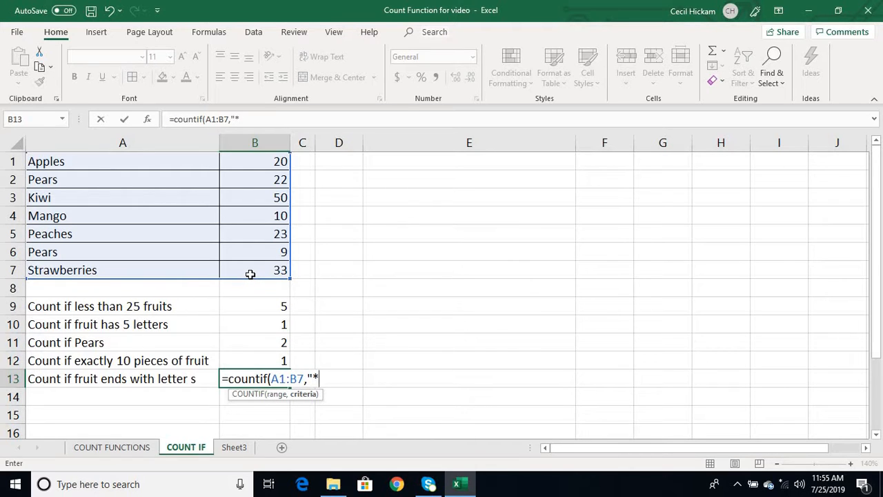
pyautogui.write('s")')
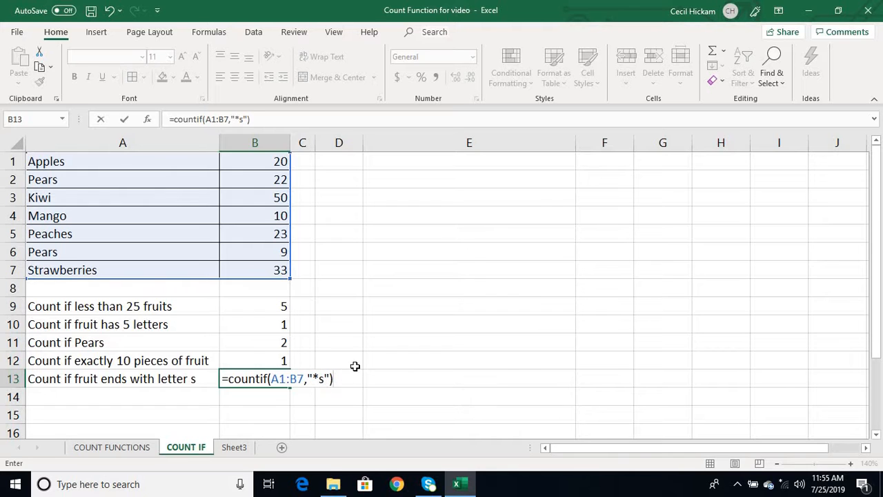
pyautogui.press('Return')
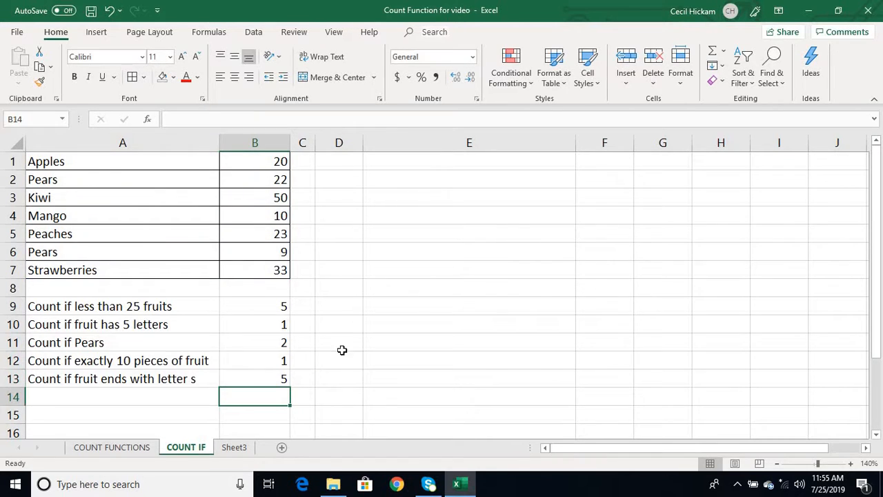